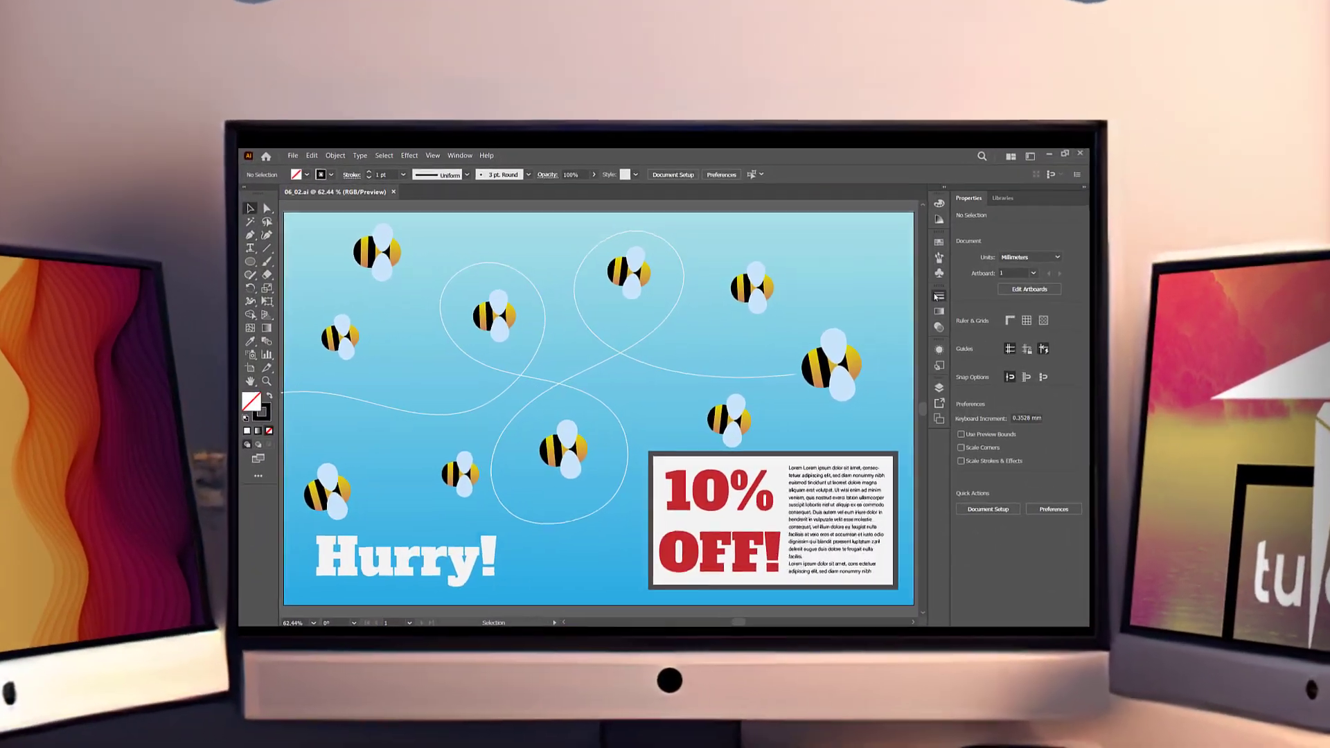
Open the Stroke panel and select the coupon's 10 pt bordered rectangle.
{"action": "left_click", "coordinate": [894, 313]}
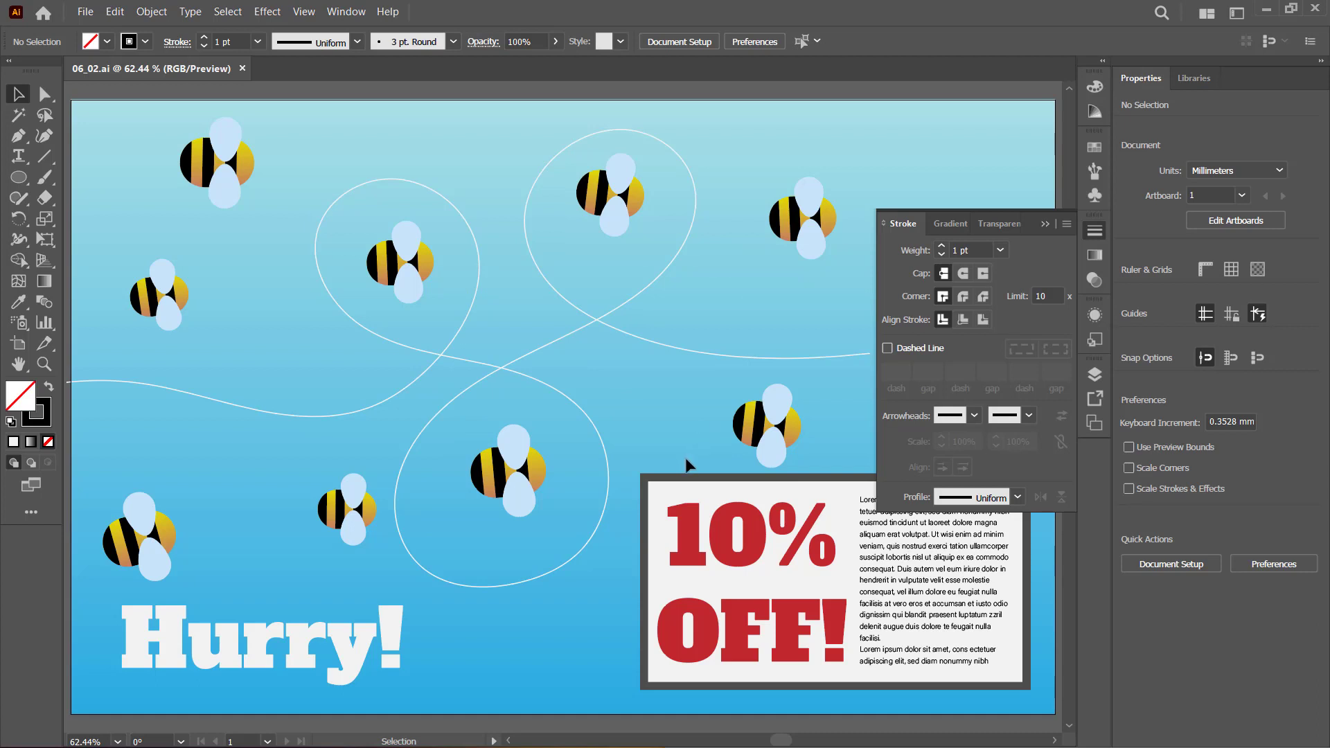
{"action": "left_click", "coordinate": [720, 480]}
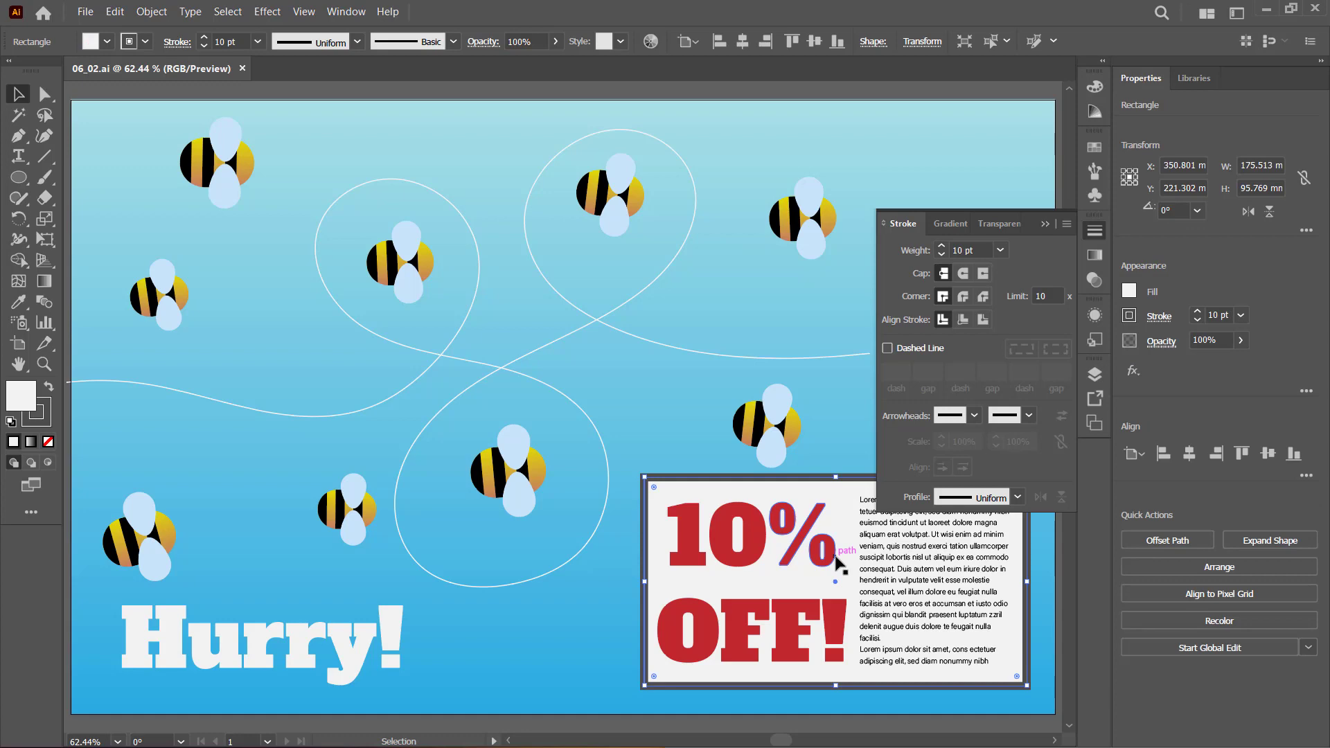
Zoom in to 150% on the coupon and turn on Dashed Line for its border.
{"action": "key", "text": "ctrl+equal"}
{"action": "key", "text": "ctrl+equal"}
{"action": "key", "text": "ctrl+equal"}
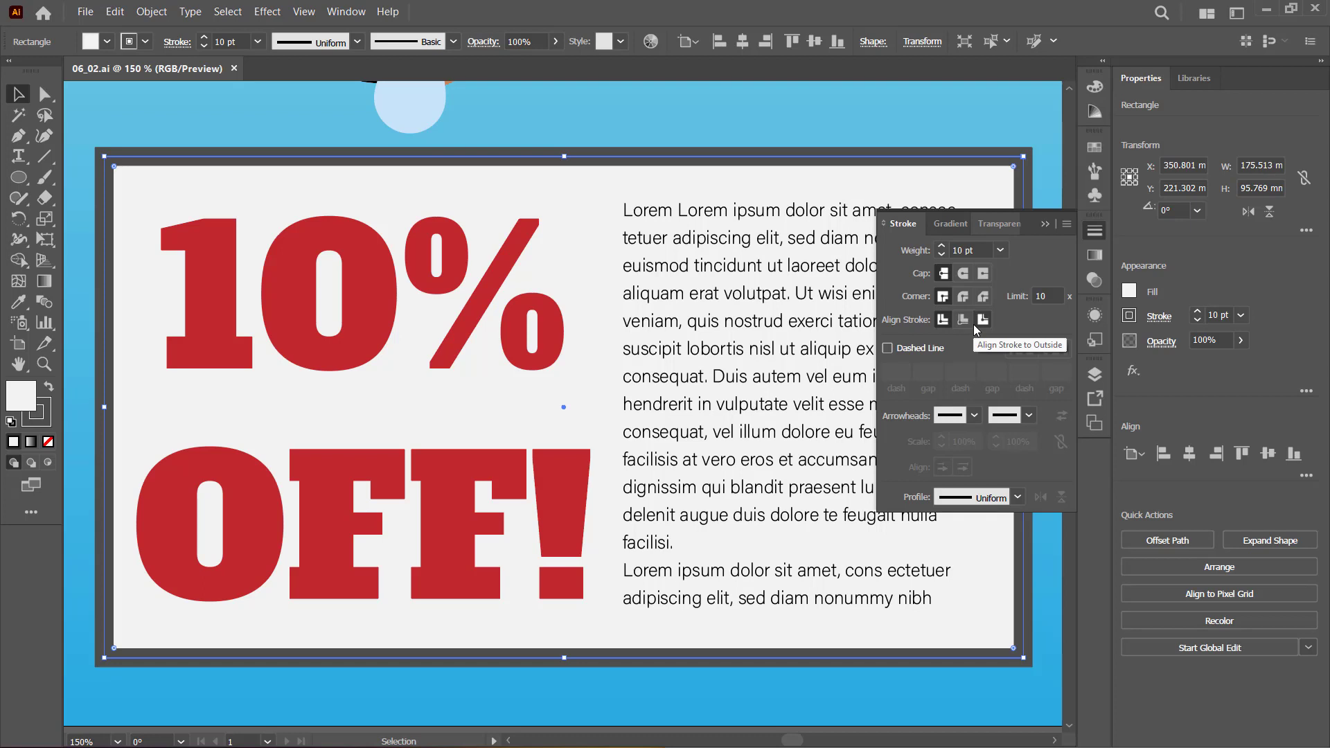
{"action": "left_click", "coordinate": [887, 348]}
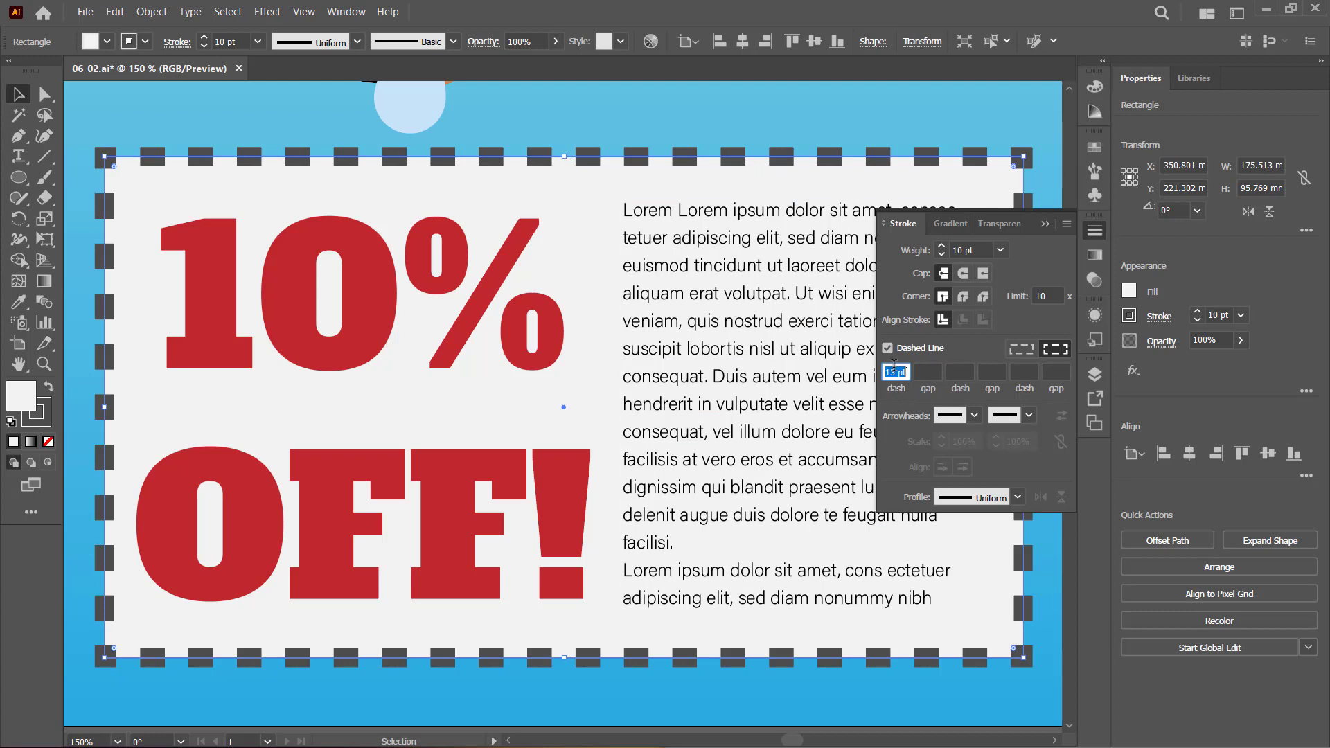
Try several first dash lengths, settling on 15 pt dashes.
{"action": "scroll", "coordinate": [897, 372], "scroll_direction": "up", "scroll_amount": 1}
{"action": "scroll", "coordinate": [897, 372], "scroll_direction": "up", "scroll_amount": 2}
{"action": "scroll", "coordinate": [899, 374], "scroll_direction": "up", "scroll_amount": 2}
{"action": "scroll", "coordinate": [899, 374], "scroll_direction": "up", "scroll_amount": 1}
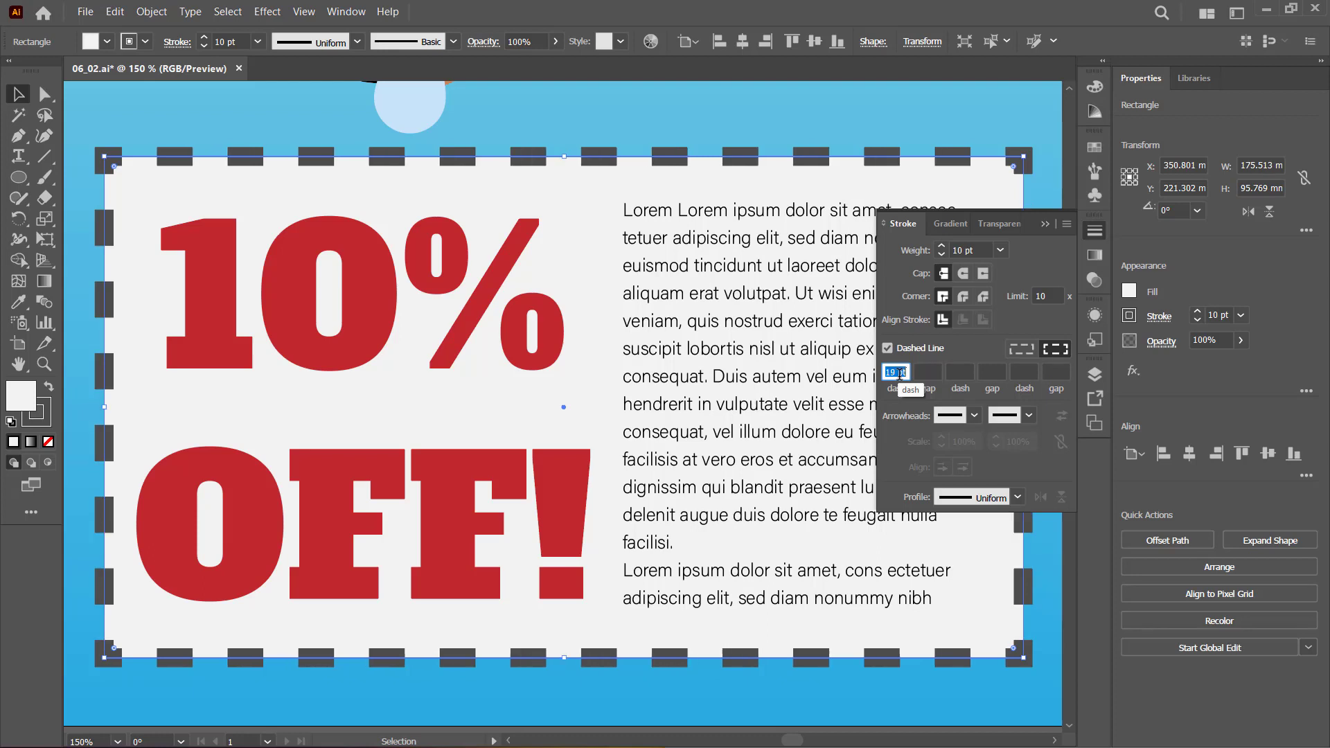
{"action": "scroll", "coordinate": [896, 374], "scroll_direction": "up", "scroll_amount": 2}
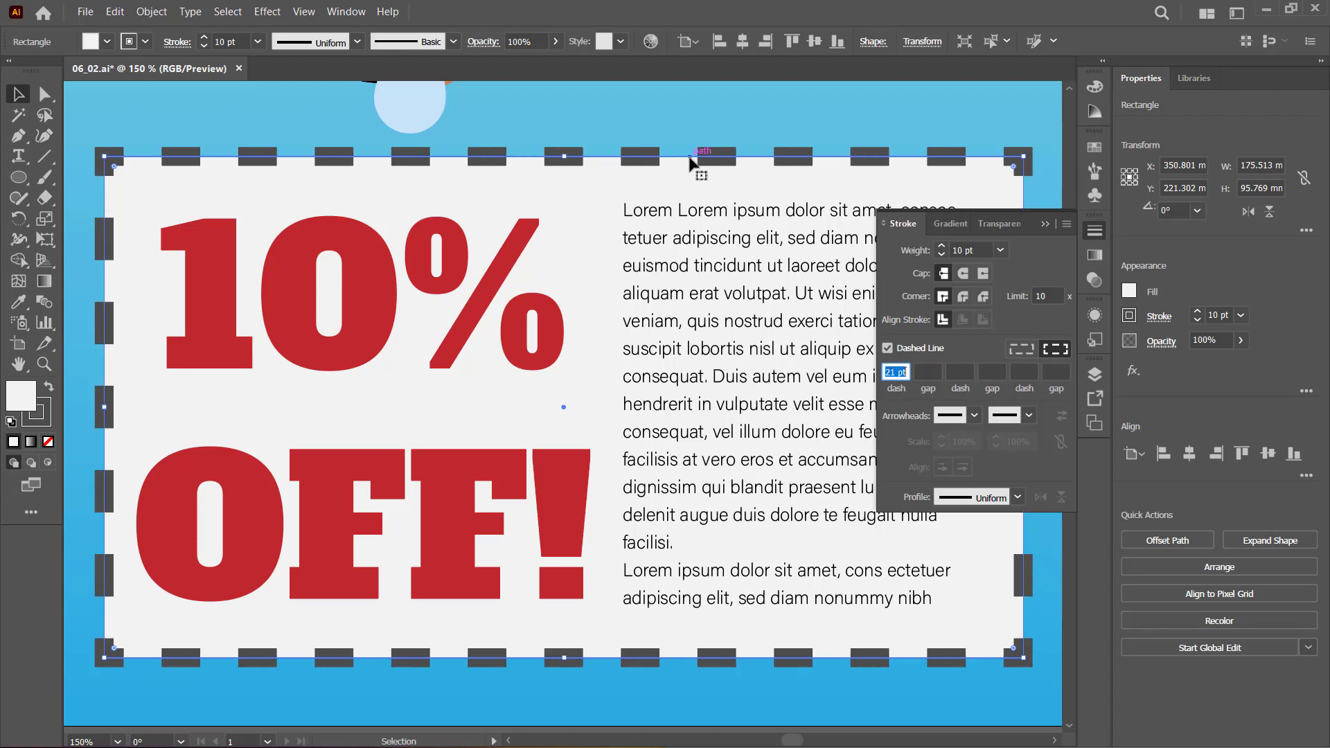
{"action": "scroll", "coordinate": [903, 370], "scroll_direction": "down", "scroll_amount": 4}
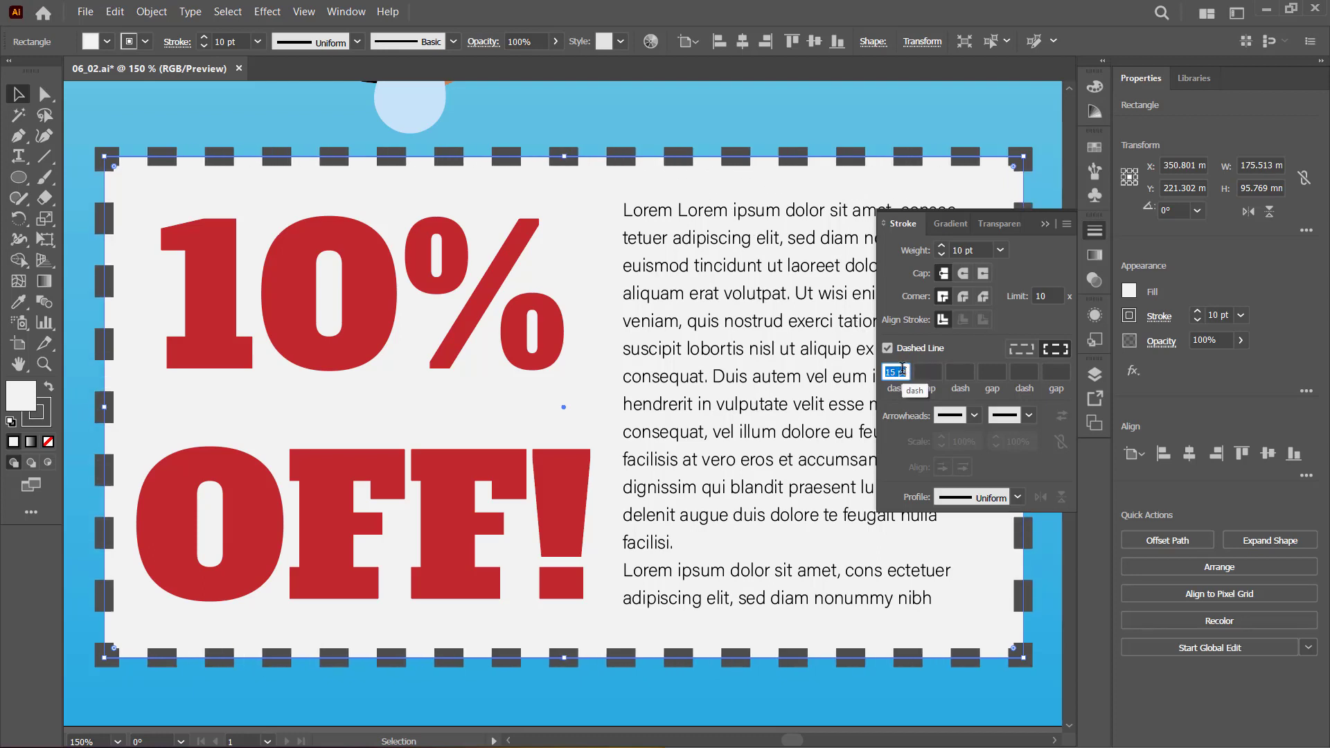
{"action": "scroll", "coordinate": [900, 370], "scroll_direction": "down", "scroll_amount": 3}
{"action": "scroll", "coordinate": [898, 372], "scroll_direction": "down", "scroll_amount": 3}
{"action": "scroll", "coordinate": [898, 372], "scroll_direction": "up", "scroll_amount": 1}
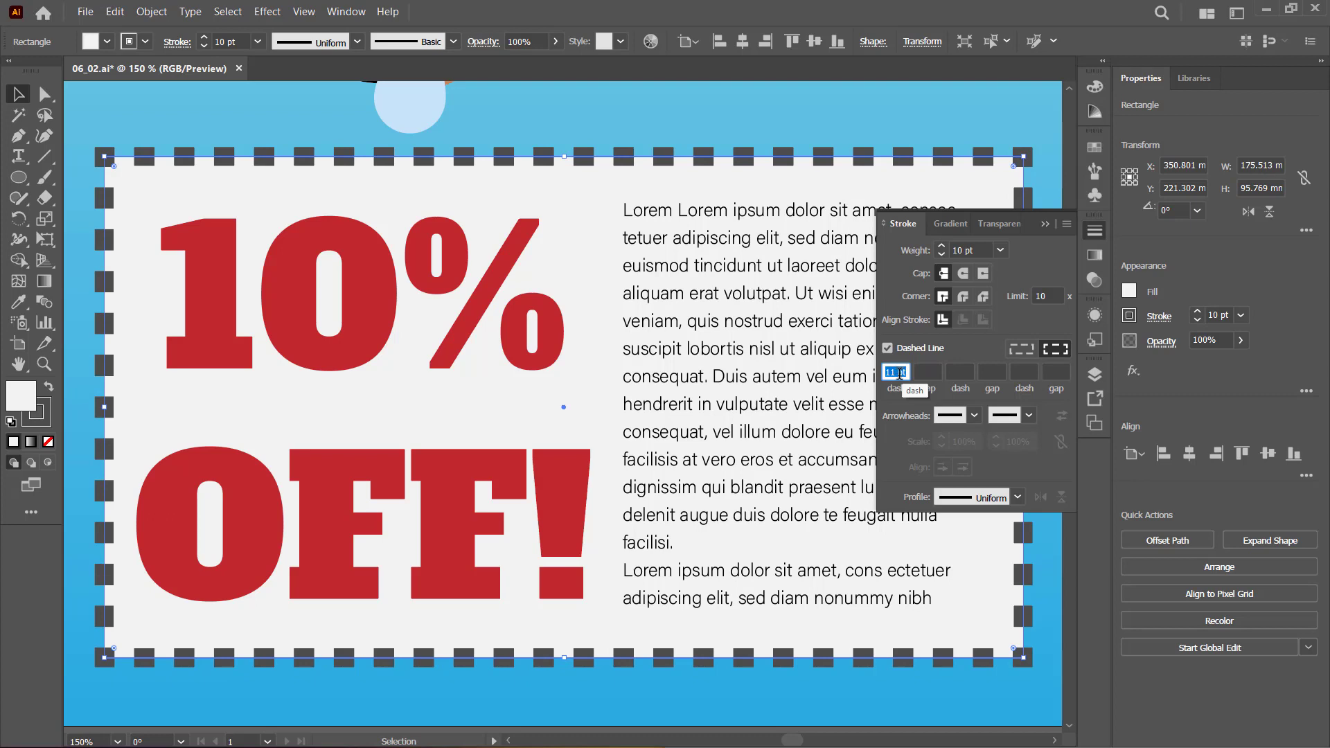
{"action": "scroll", "coordinate": [898, 373], "scroll_direction": "up", "scroll_amount": 1}
{"action": "scroll", "coordinate": [900, 374], "scroll_direction": "up", "scroll_amount": 2}
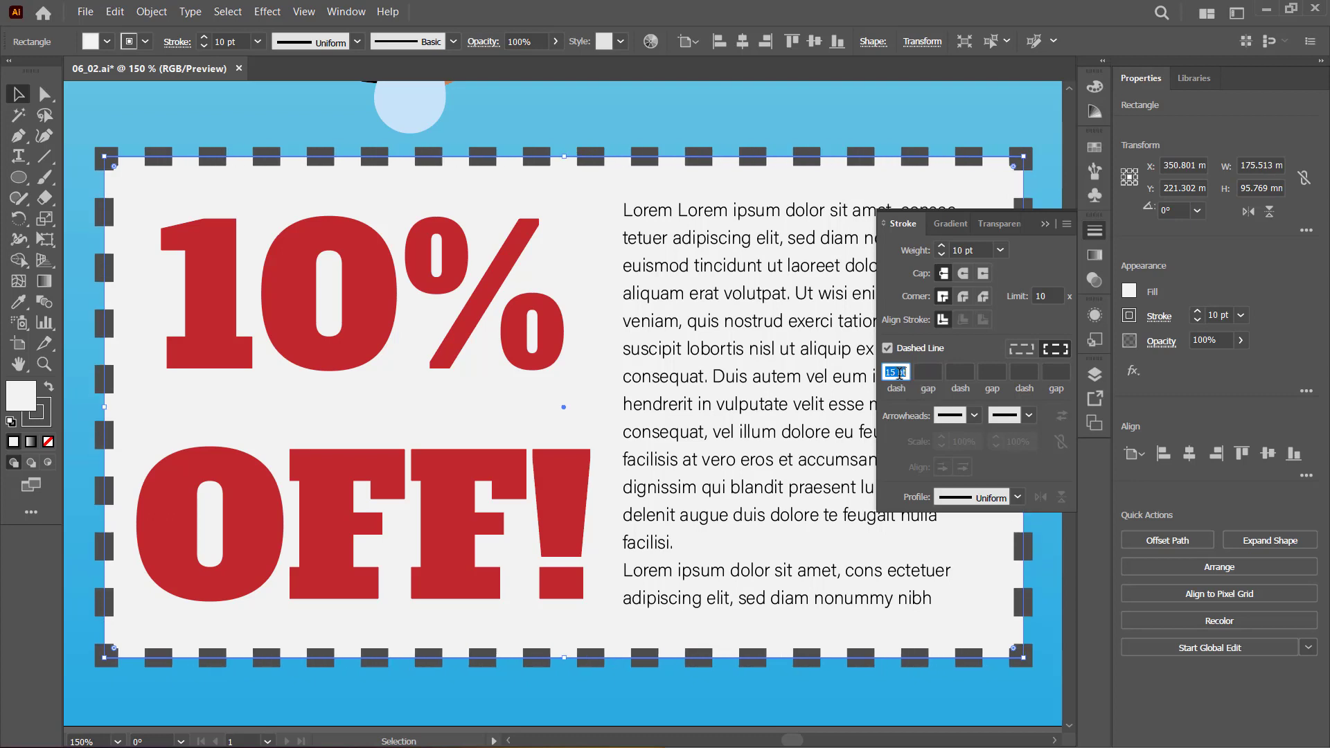
Set the first dash gap to 29 pt, then step it down to about 8 pt.
{"action": "left_click", "coordinate": [928, 371]}
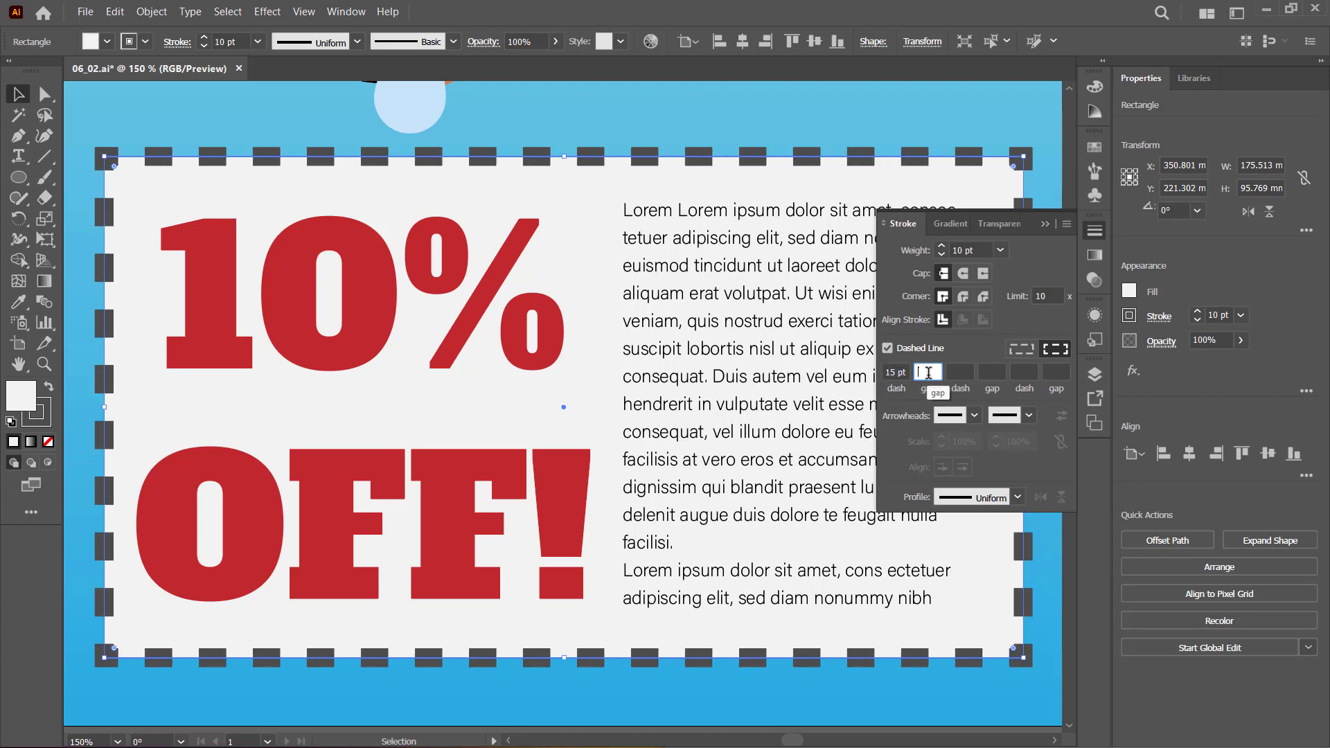
{"action": "type", "text": "29"}
{"action": "key", "text": "Return"}
{"action": "scroll", "coordinate": [928, 373], "scroll_direction": "down", "scroll_amount": 3}
{"action": "scroll", "coordinate": [928, 373], "scroll_direction": "down", "scroll_amount": 2}
{"action": "scroll", "coordinate": [928, 373], "scroll_direction": "down", "scroll_amount": 3}
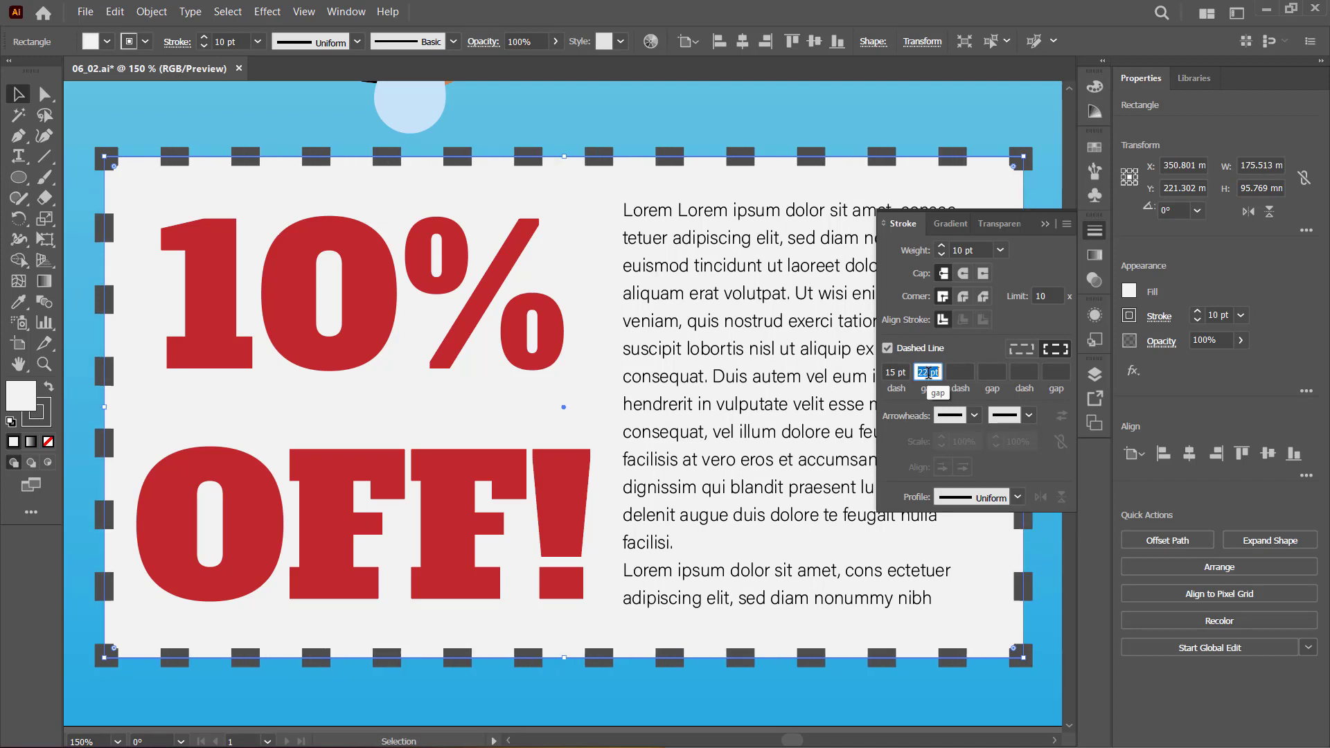
{"action": "scroll", "coordinate": [928, 374], "scroll_direction": "down", "scroll_amount": 2}
{"action": "scroll", "coordinate": [928, 373], "scroll_direction": "down", "scroll_amount": 3}
{"action": "scroll", "coordinate": [928, 374], "scroll_direction": "down", "scroll_amount": 4}
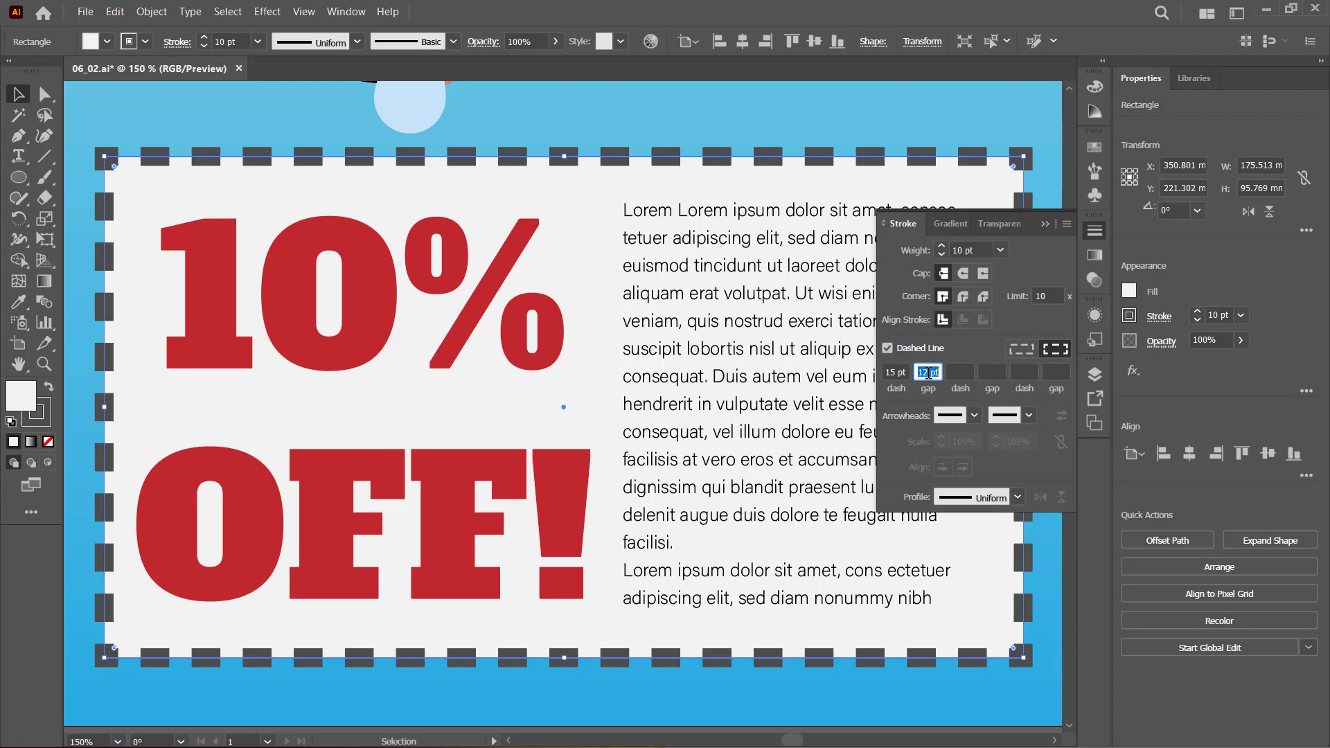
{"action": "scroll", "coordinate": [928, 373], "scroll_direction": "down", "scroll_amount": 2}
{"action": "scroll", "coordinate": [928, 373], "scroll_direction": "down", "scroll_amount": 2}
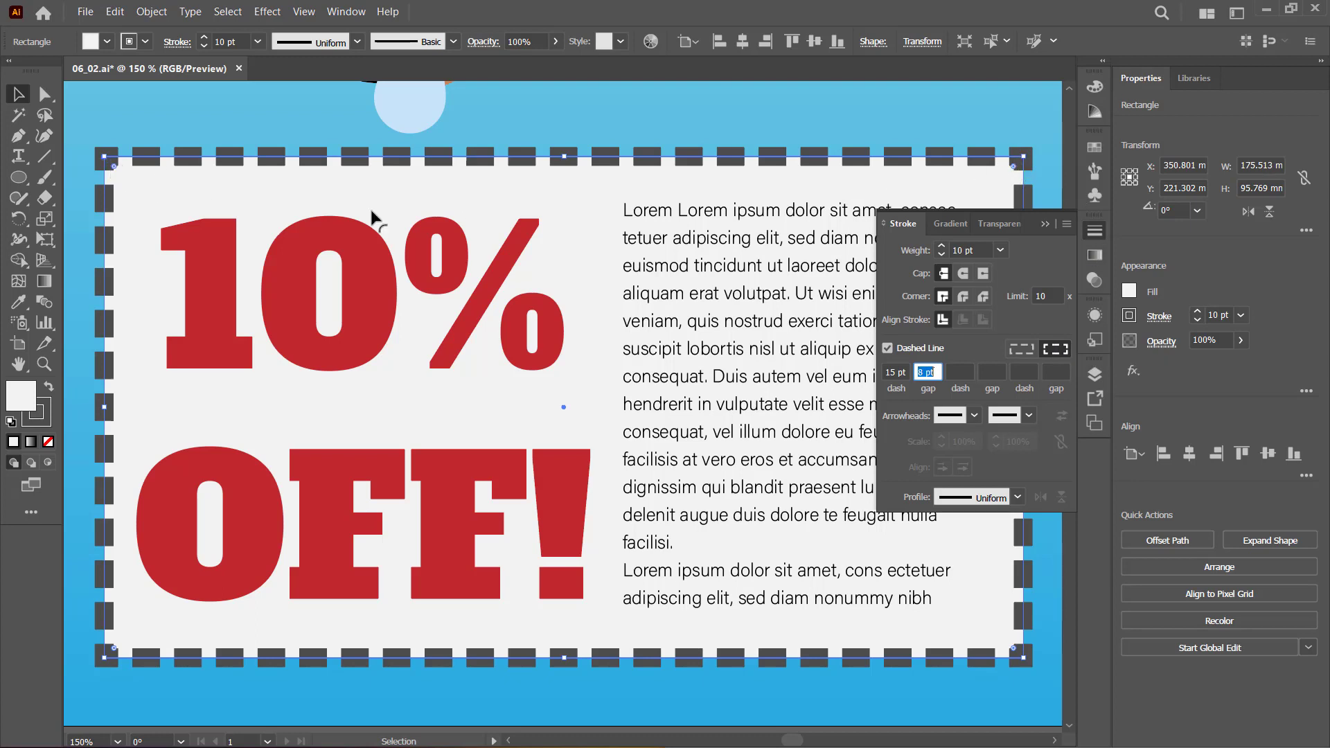
Clear the gap value, compare exact dash lengths, then align dashes to corners and path ends.
{"action": "key", "text": "BackSpace"}
{"action": "left_click", "coordinate": [1018, 350]}
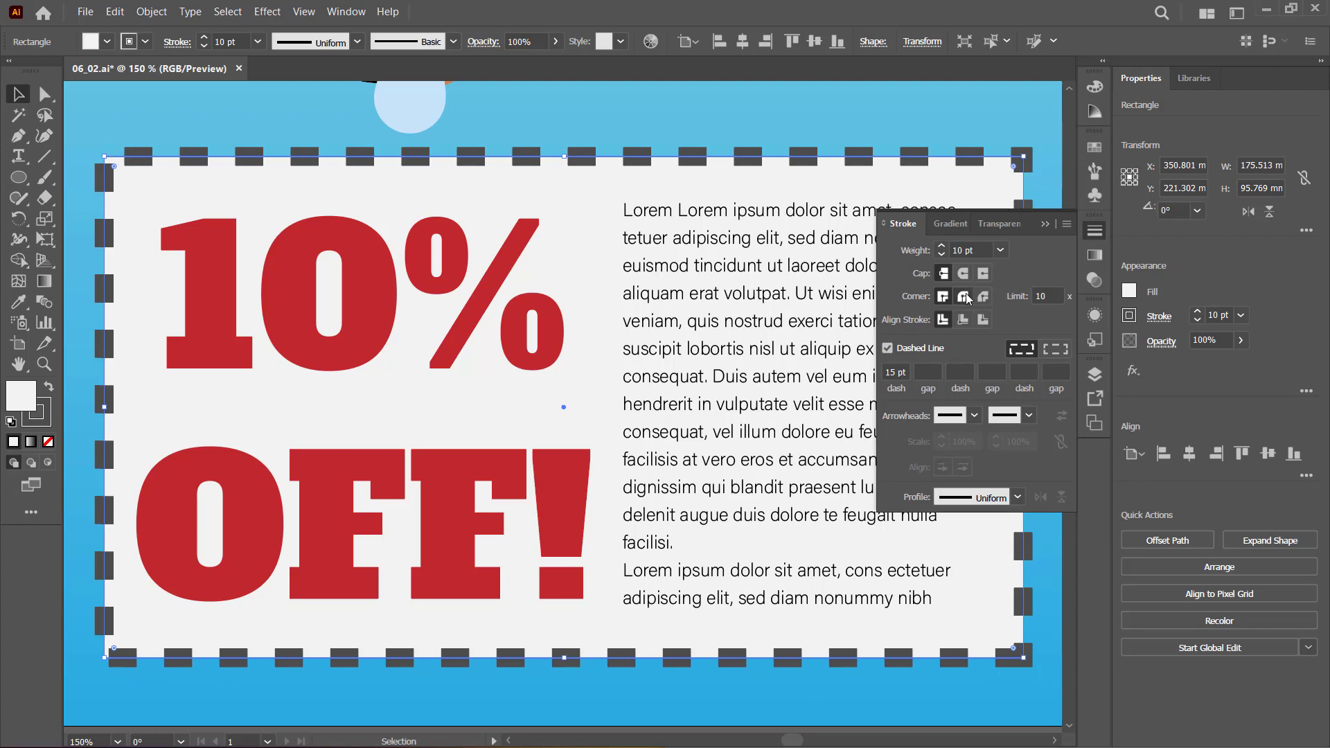
{"action": "left_click", "coordinate": [1054, 349]}
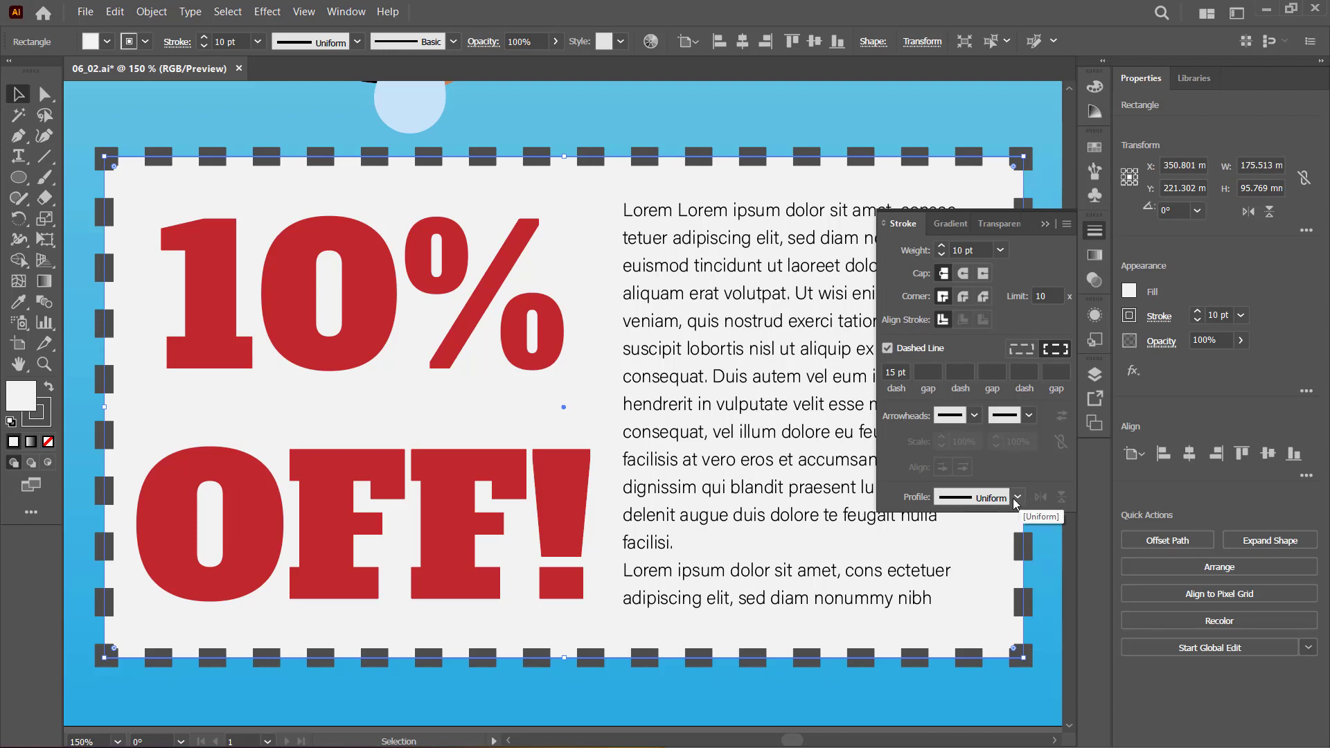
Turn off Dashed Line so the coupon border is solid.
{"action": "left_click", "coordinate": [1016, 498]}
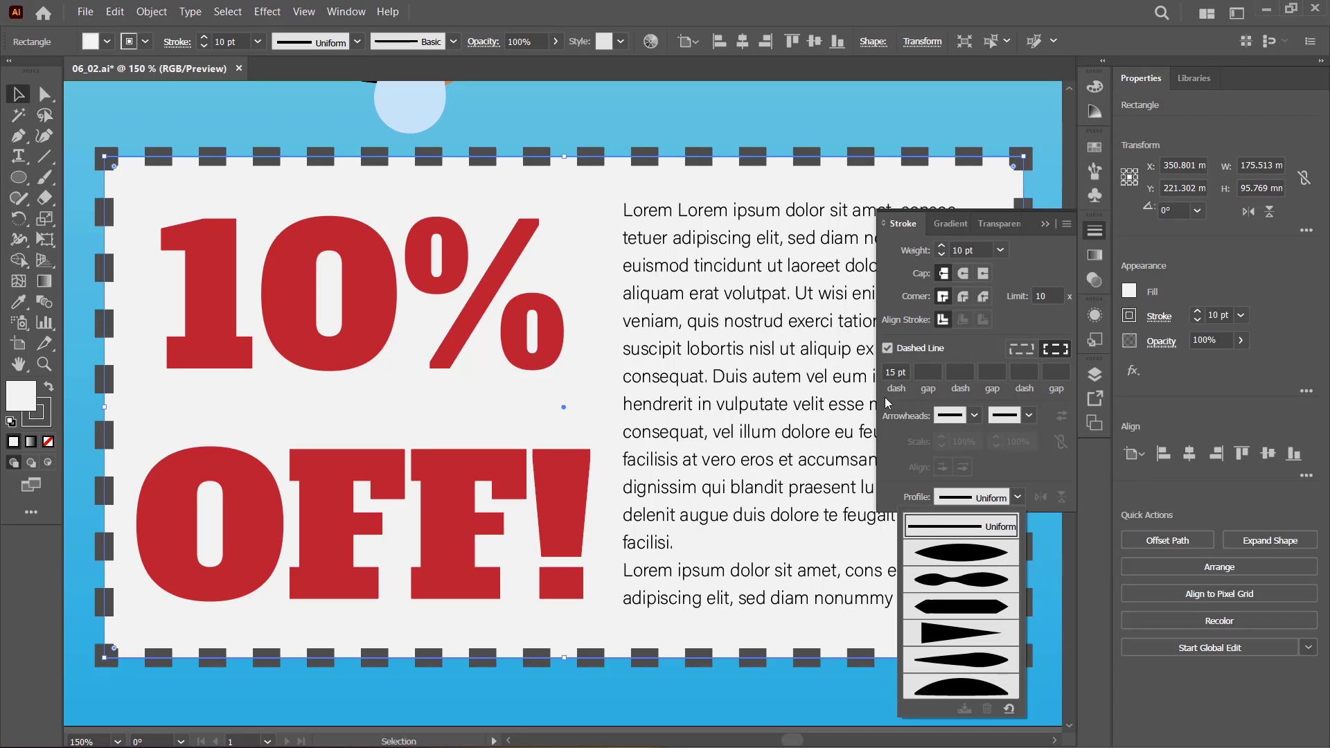
{"action": "left_click", "coordinate": [888, 352]}
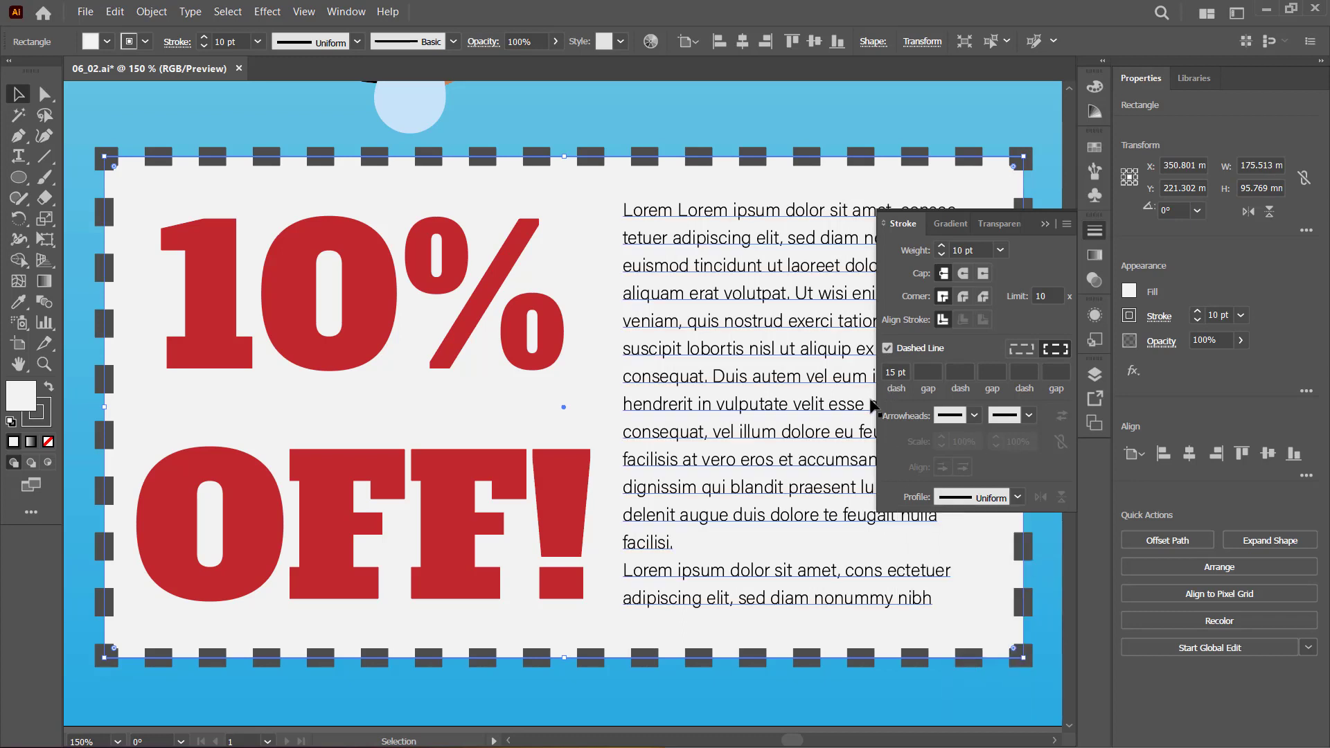
{"action": "left_click", "coordinate": [888, 354]}
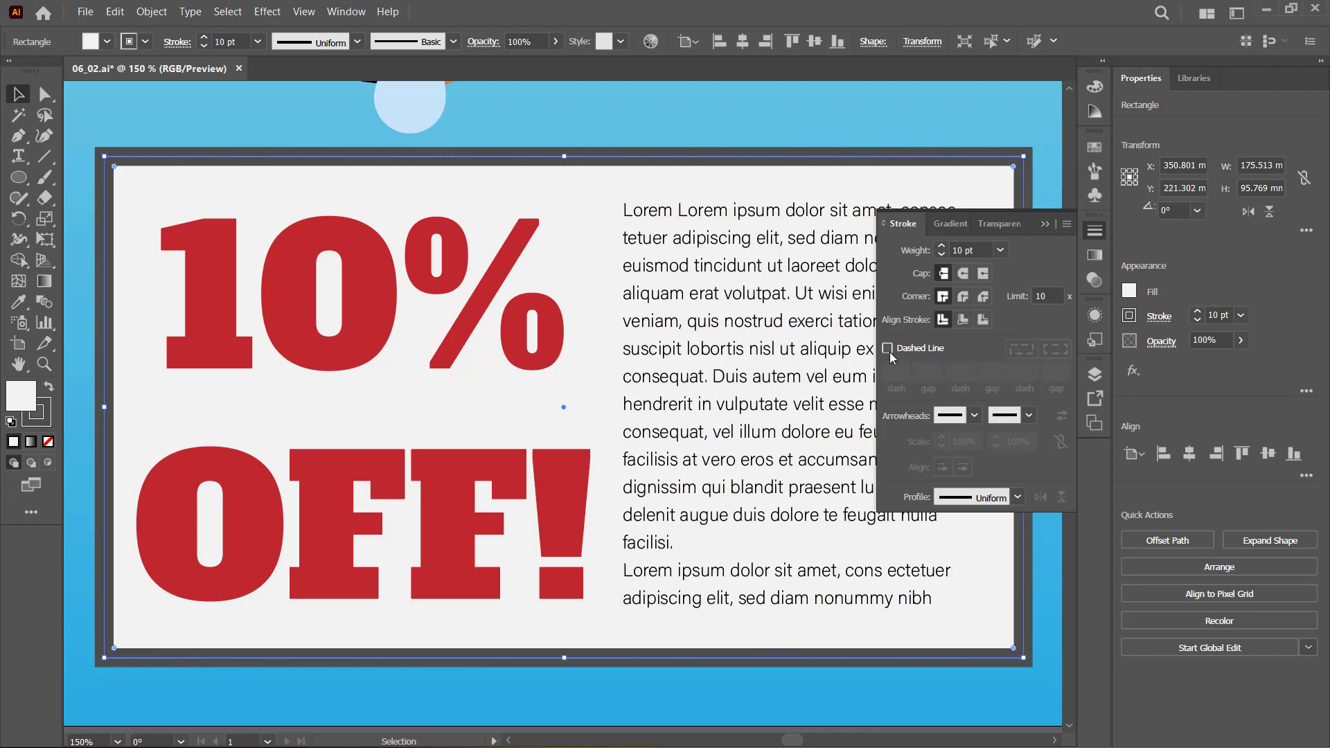
Try elliptical and triangular width profiles, finishing on the wavy profile.
{"action": "left_click", "coordinate": [1017, 496]}
{"action": "left_click", "coordinate": [972, 554]}
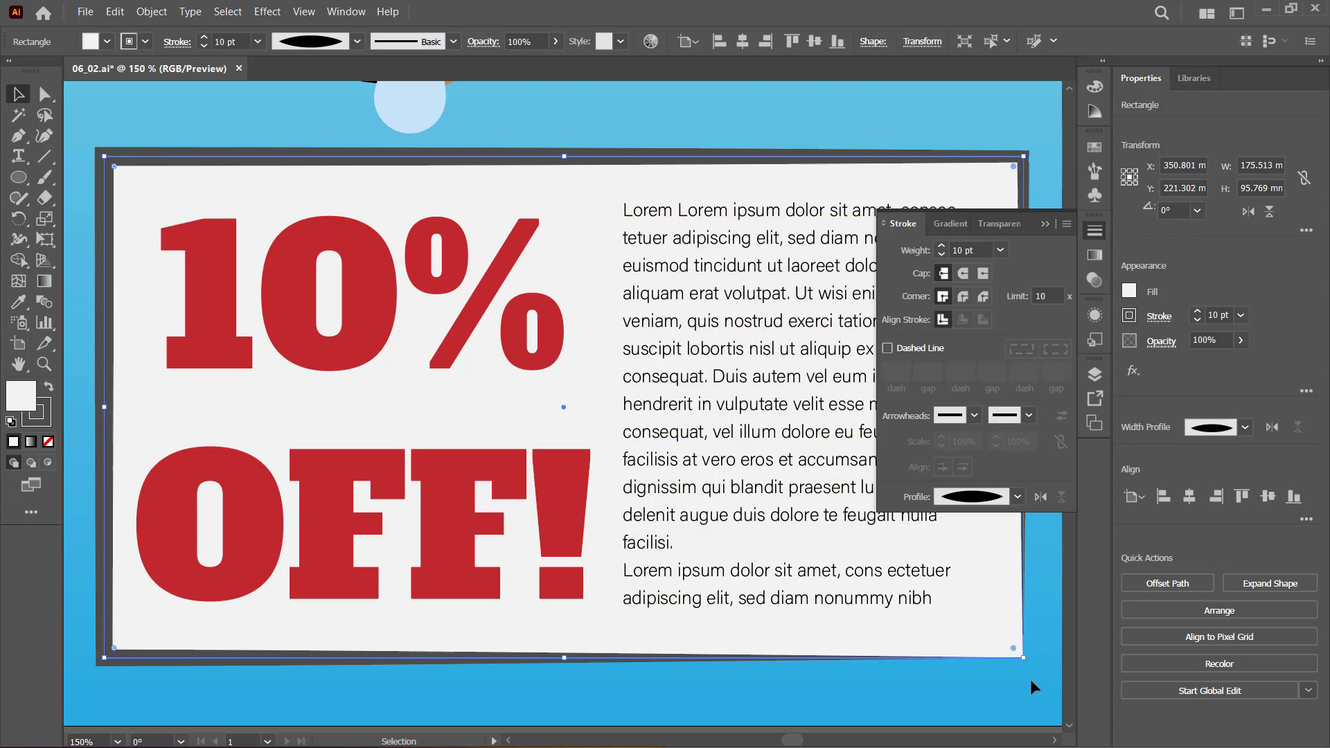
{"action": "left_click", "coordinate": [1016, 497]}
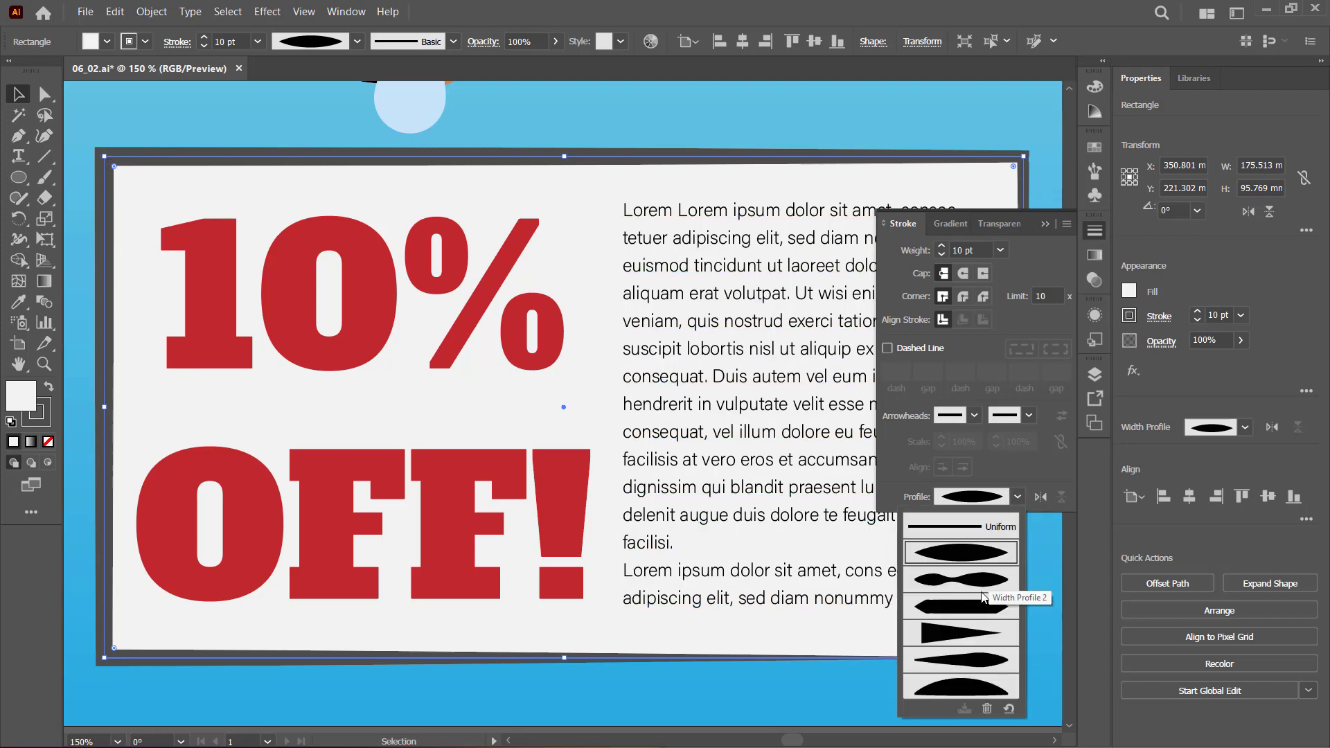
{"action": "left_click", "coordinate": [969, 632]}
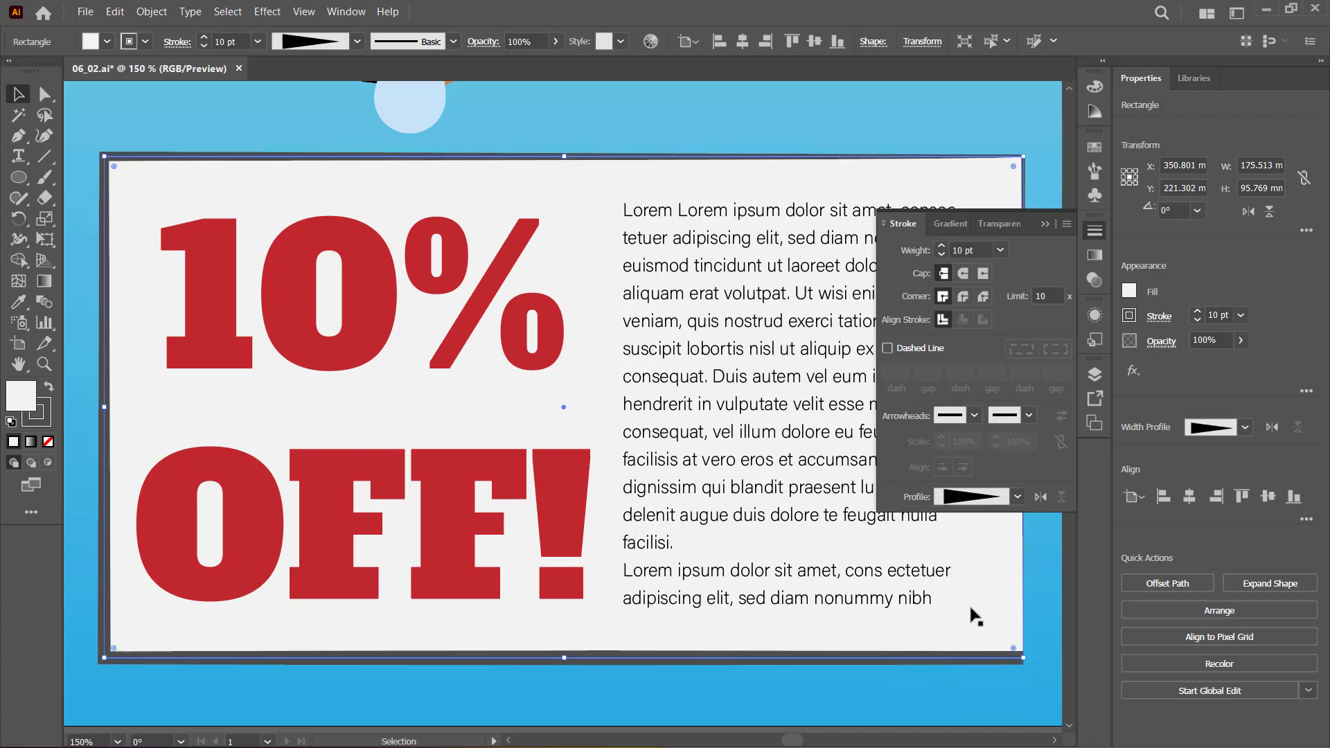
{"action": "left_click", "coordinate": [1016, 496]}
{"action": "left_click", "coordinate": [978, 656]}
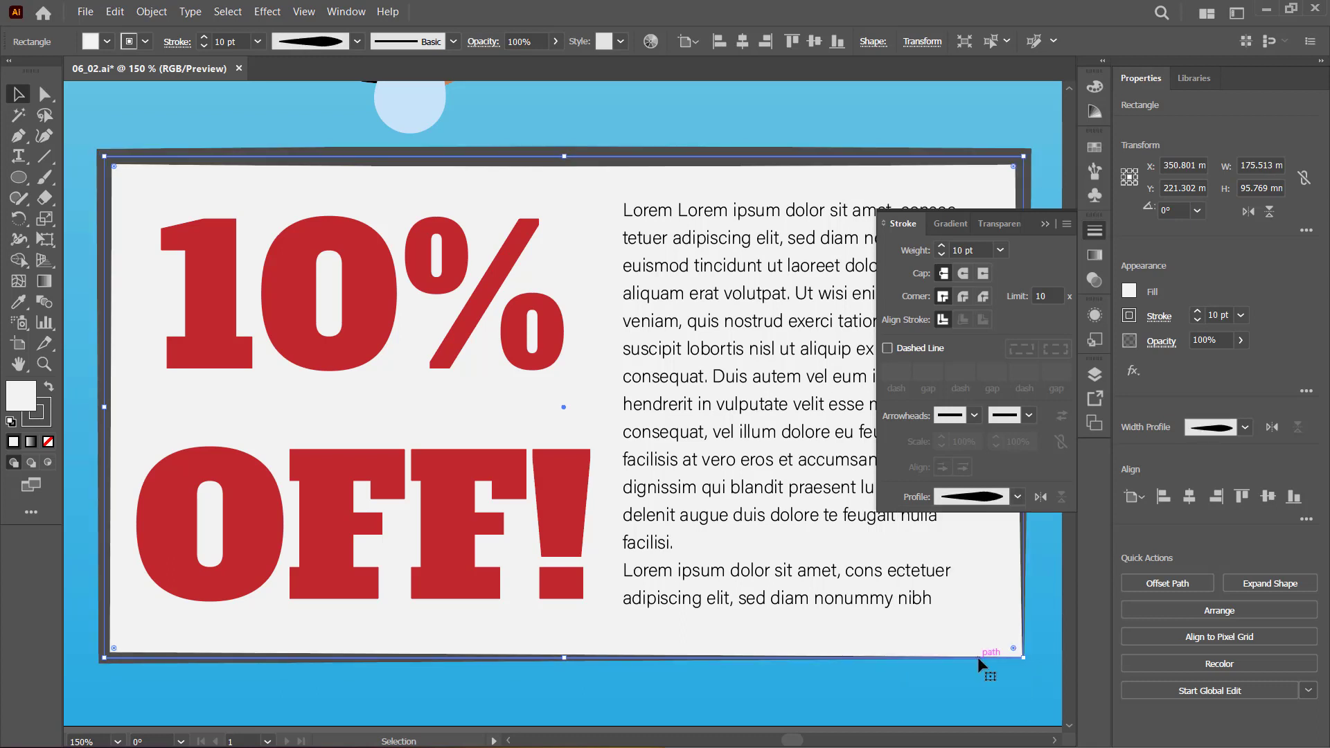
{"action": "left_click", "coordinate": [988, 497]}
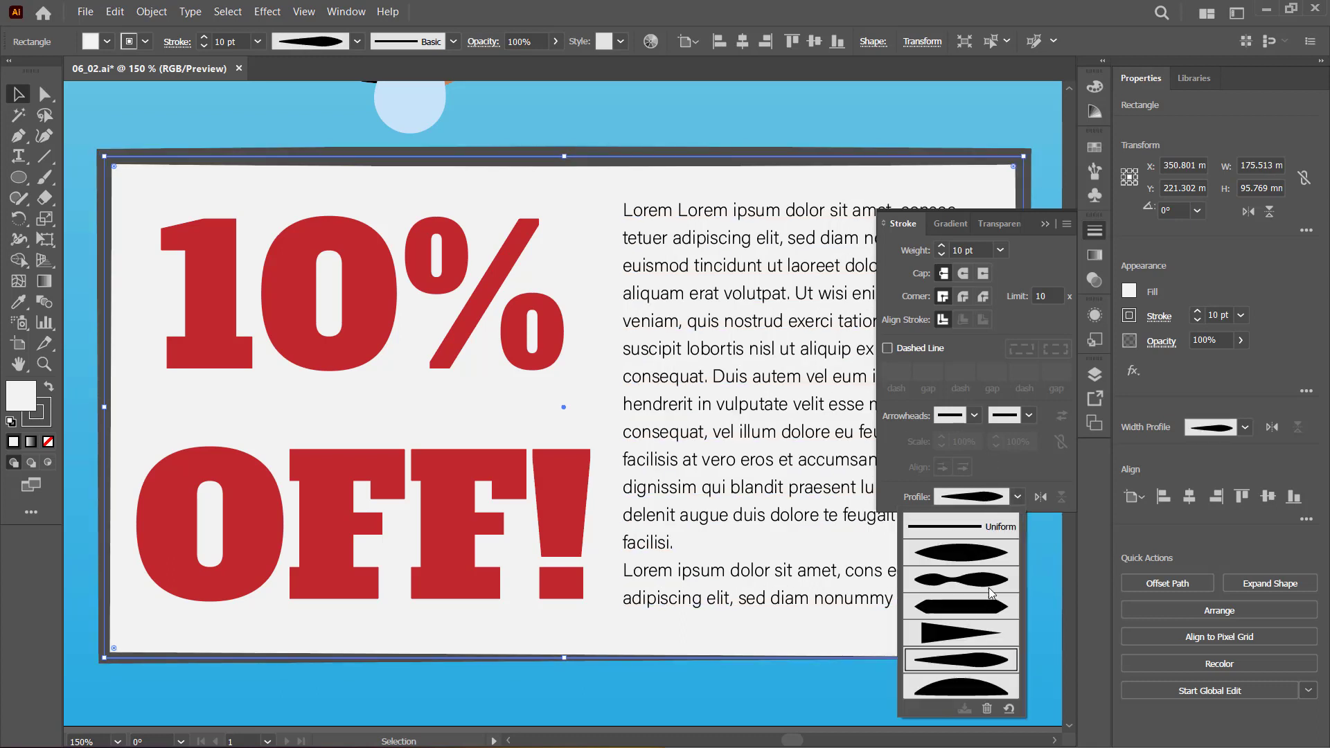
{"action": "left_click", "coordinate": [987, 586]}
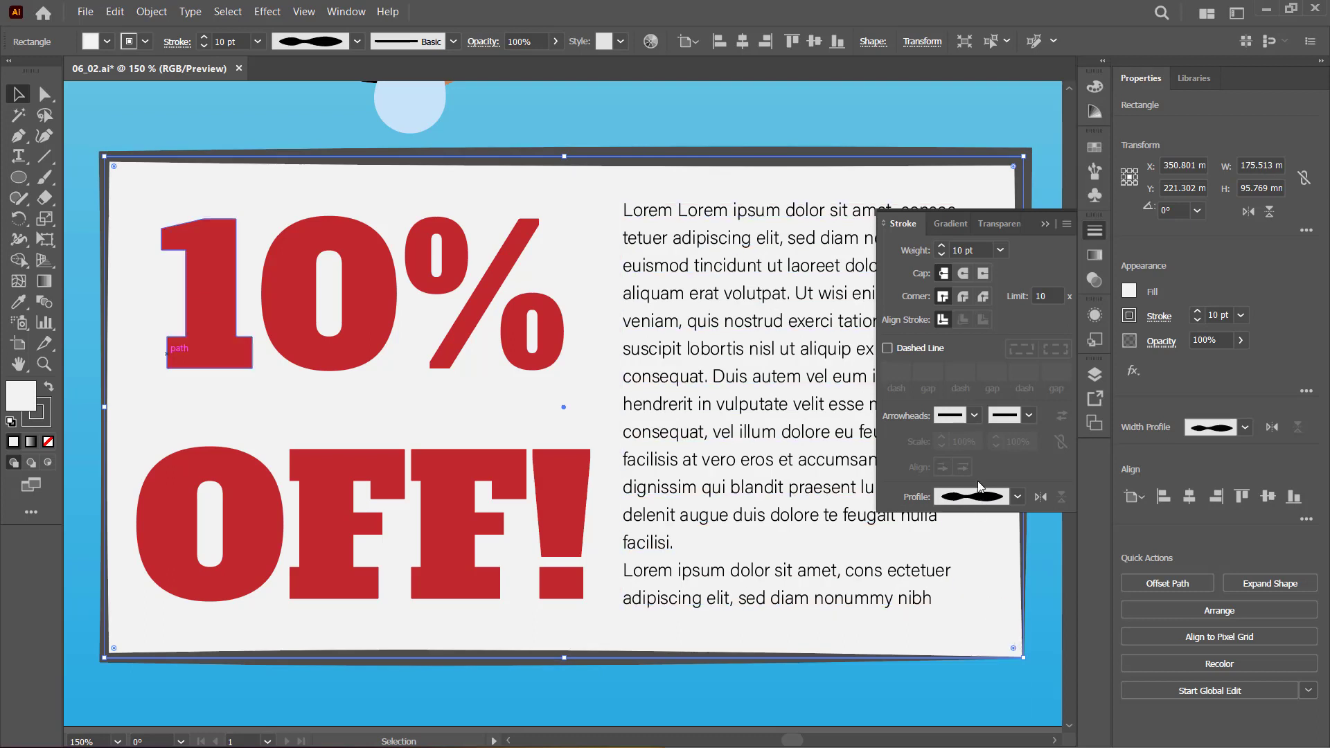
Re-enable Dashed Line so the wavy-profile border becomes variable-width dashes.
{"action": "left_click", "coordinate": [887, 348]}
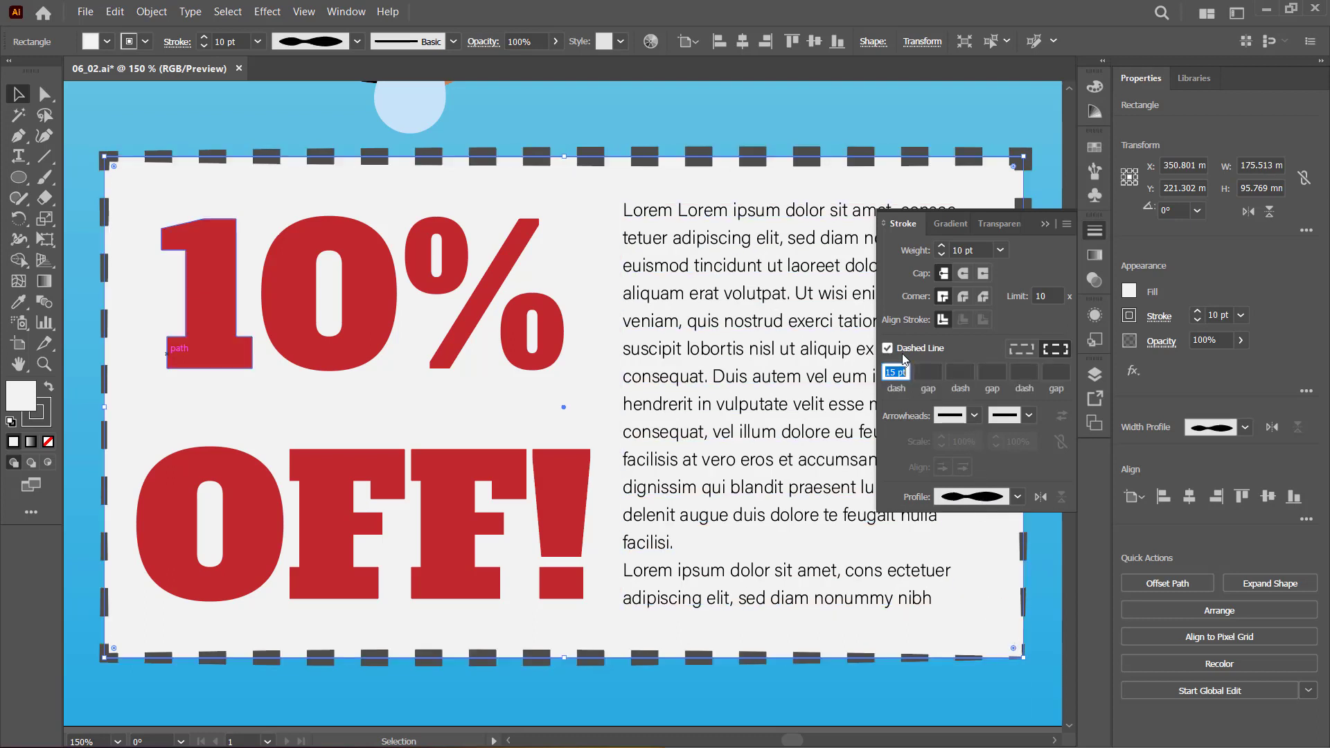